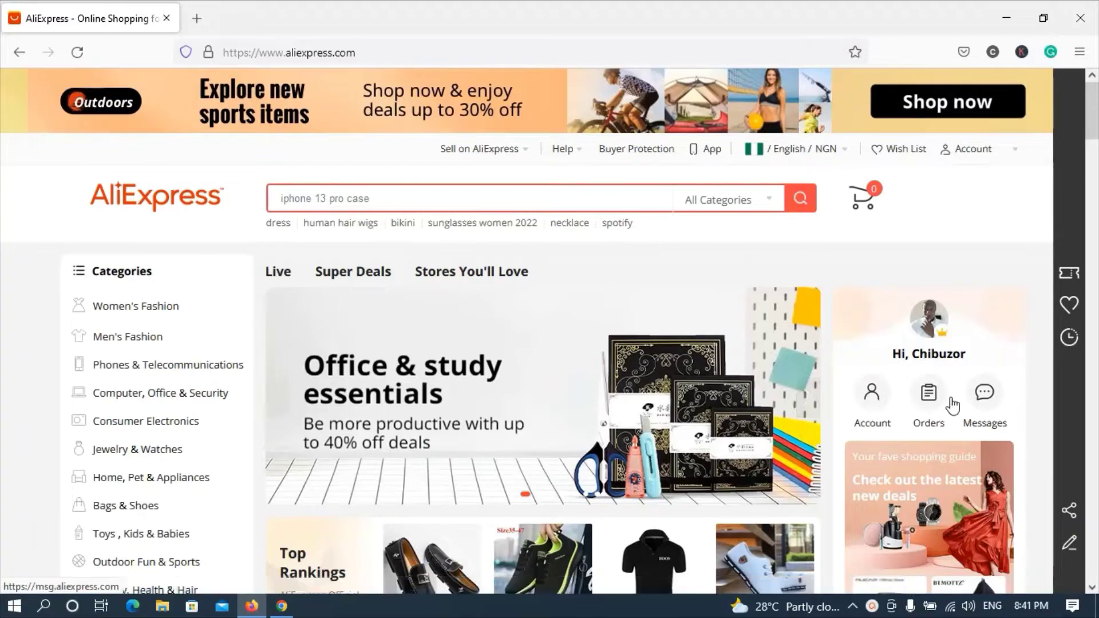
scroll(1096, 116, "down", 4)
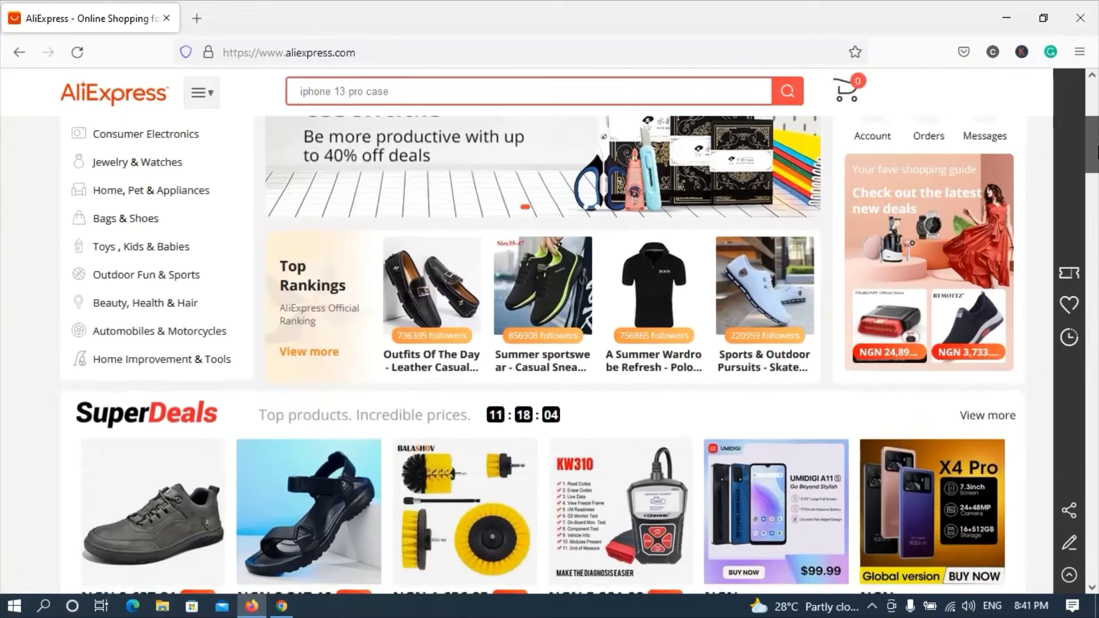
scroll(1097, 116, "down", 2)
scroll(1096, 116, "down", 3)
scroll(1097, 116, "up", 8)
scroll(1096, 116, "up", 2)
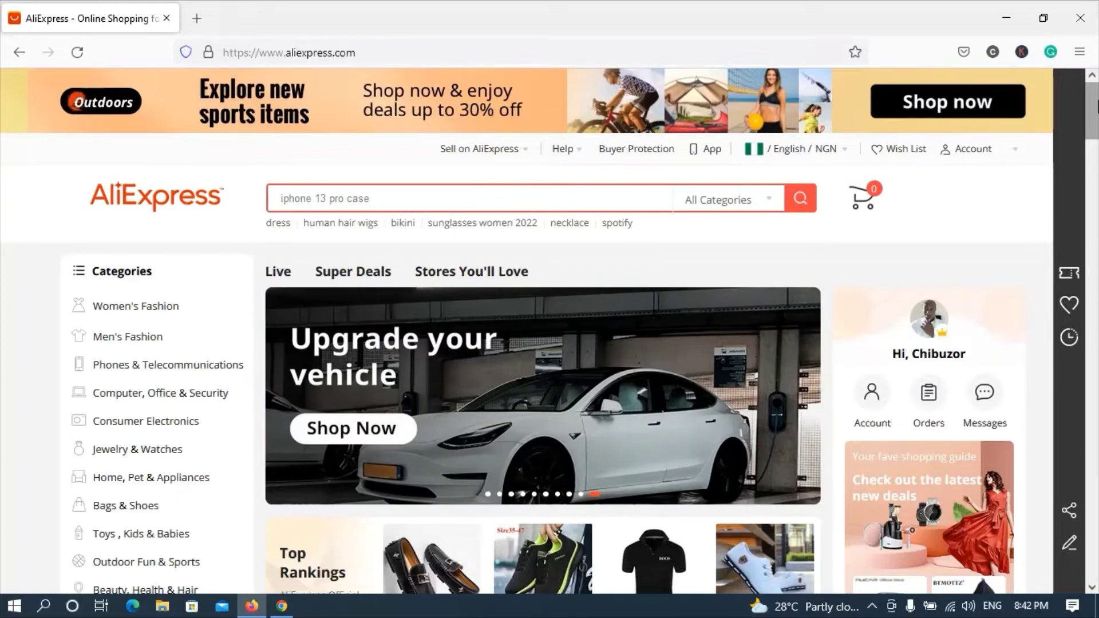
scroll(1097, 105, "down", 1)
scroll(1097, 105, "up", 1)
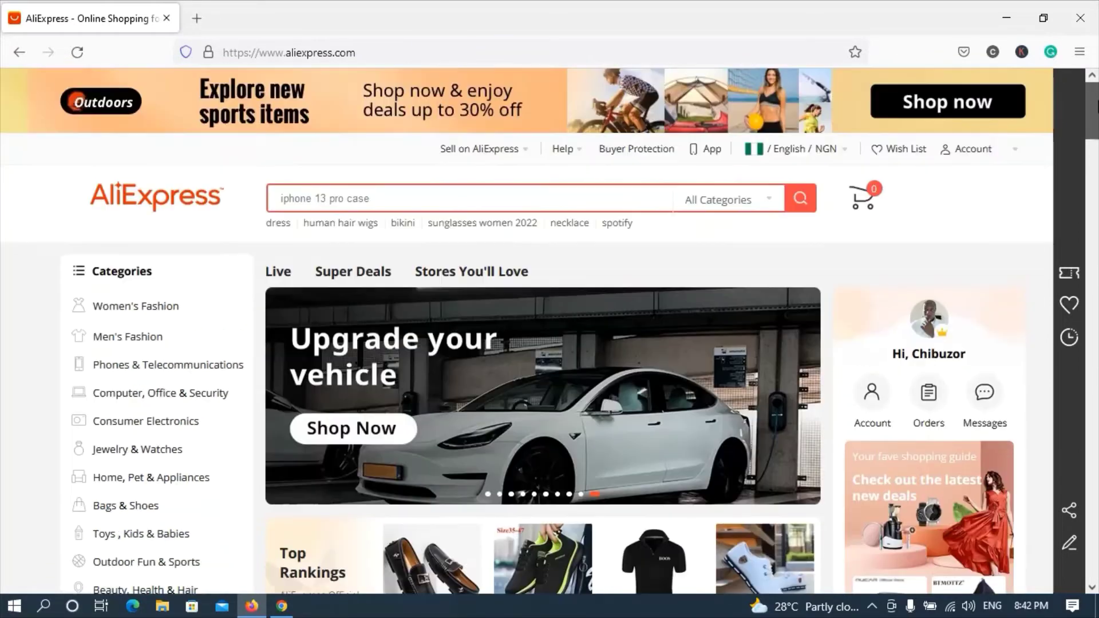
scroll(549, 343, "down", 1)
scroll(550, 344, "down", 2)
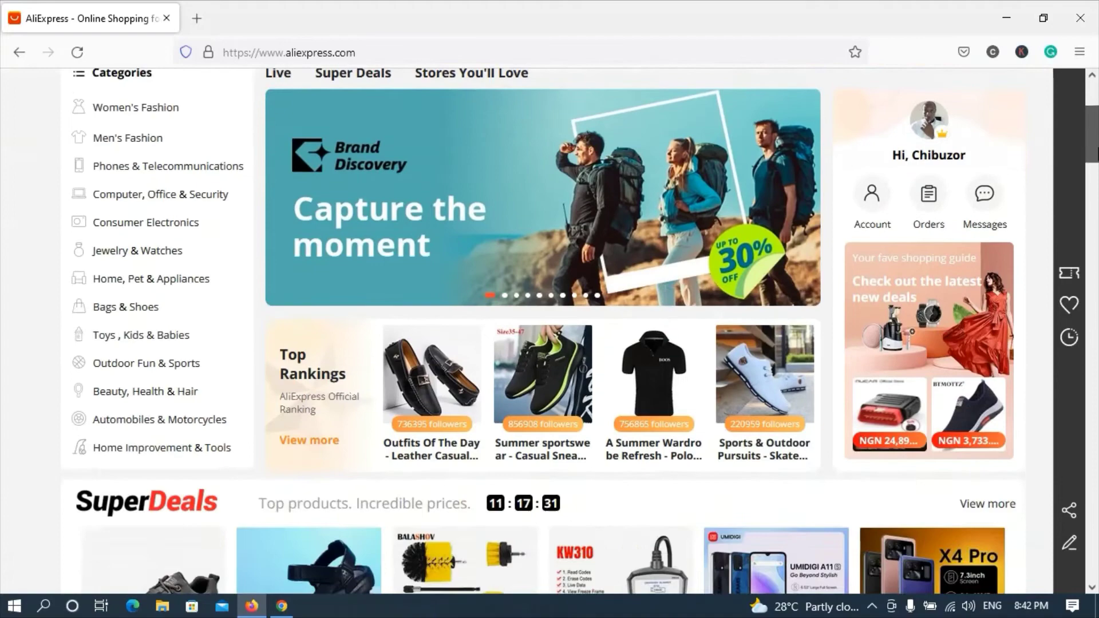
scroll(903, 239, "down", 1)
scroll(904, 238, "up", 4)
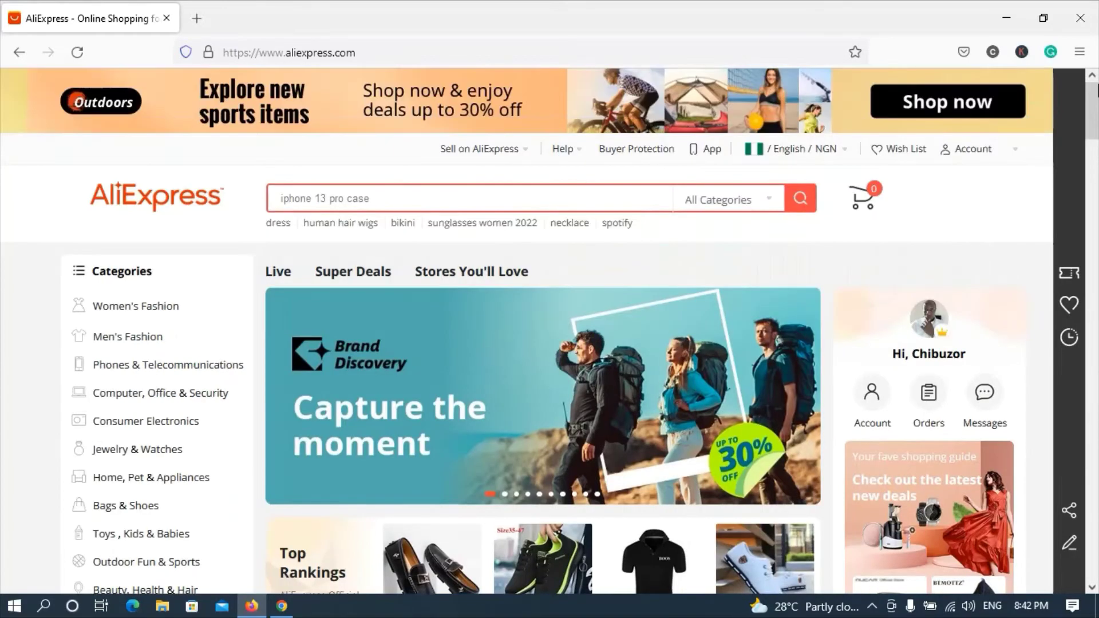
scroll(1096, 85, "down", 1)
scroll(1097, 86, "up", 1)
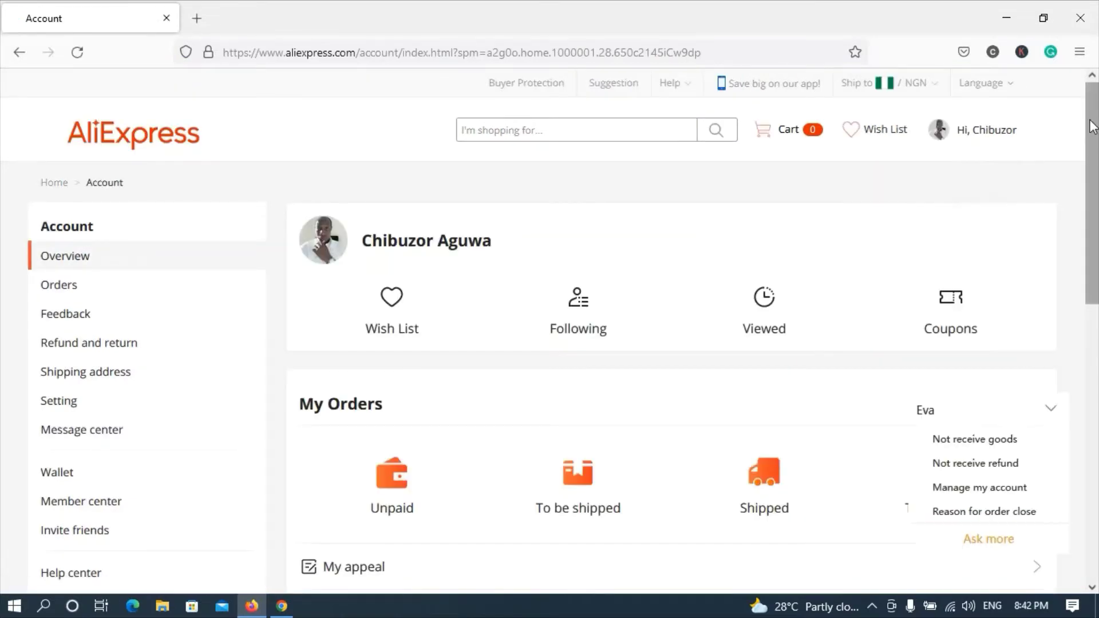
scroll(711, 281, "down", 1)
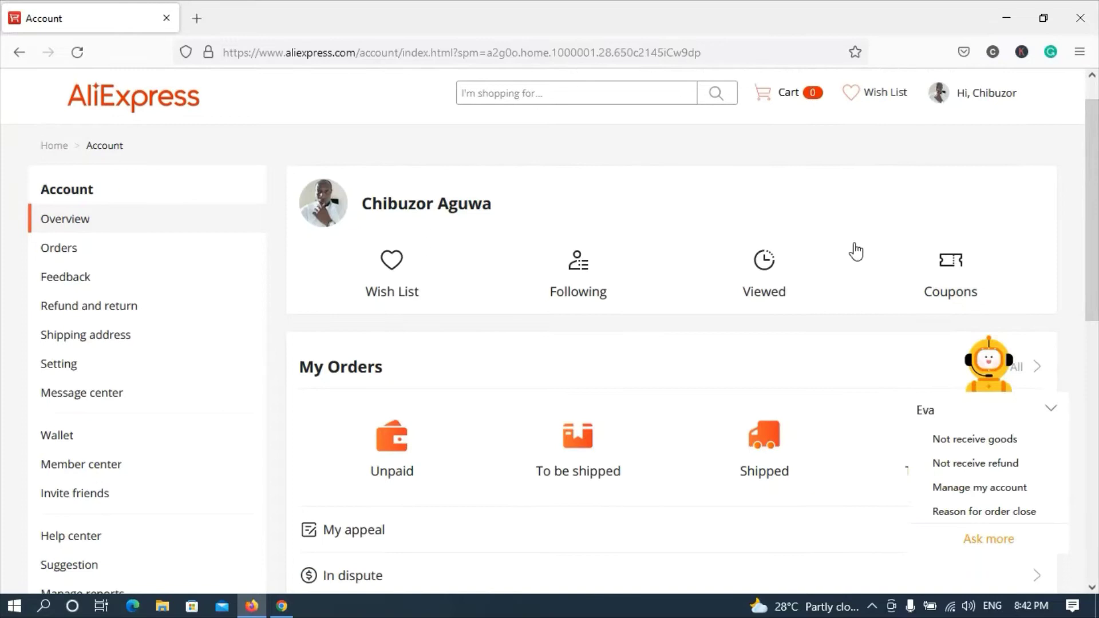
scroll(1095, 218, "down", 3)
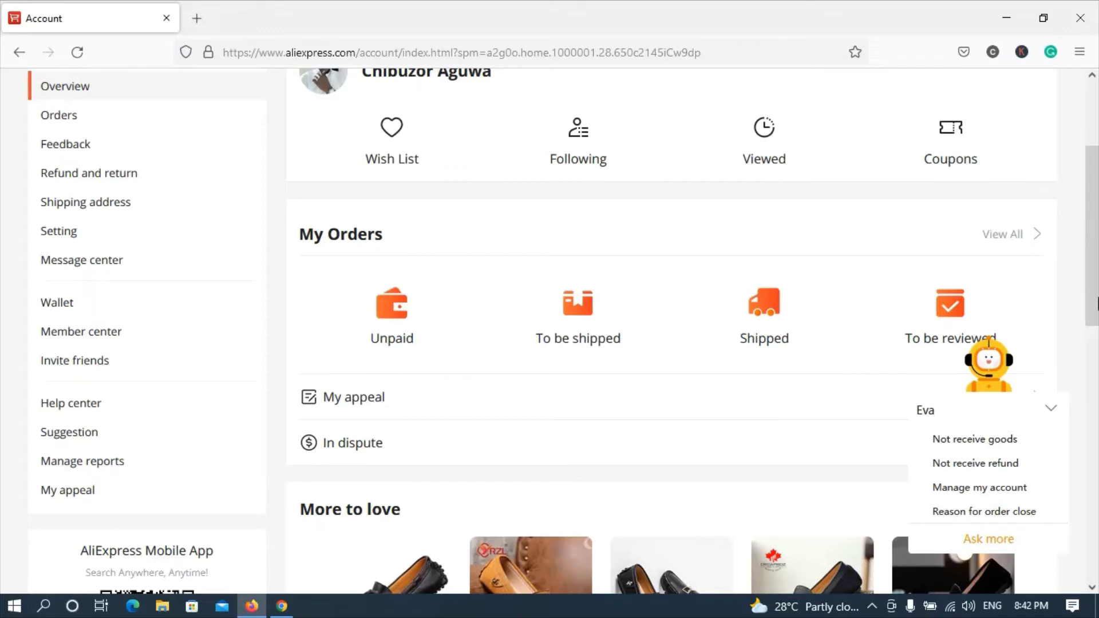
left_click_drag(1097, 215, 1096, 109)
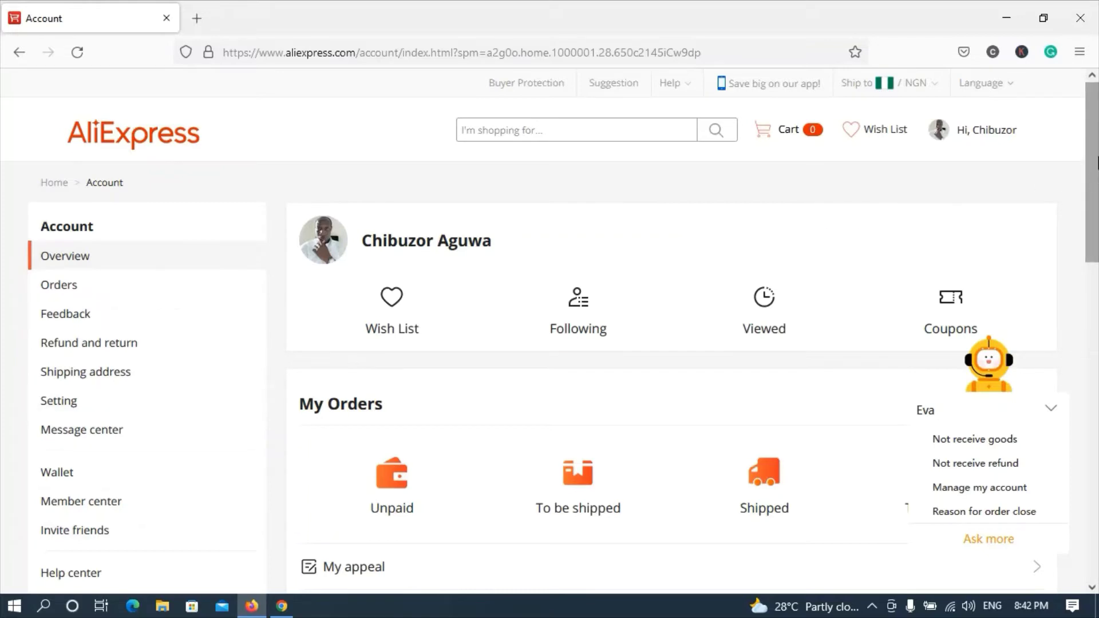
left_click_drag(1094, 184, 1098, 250)
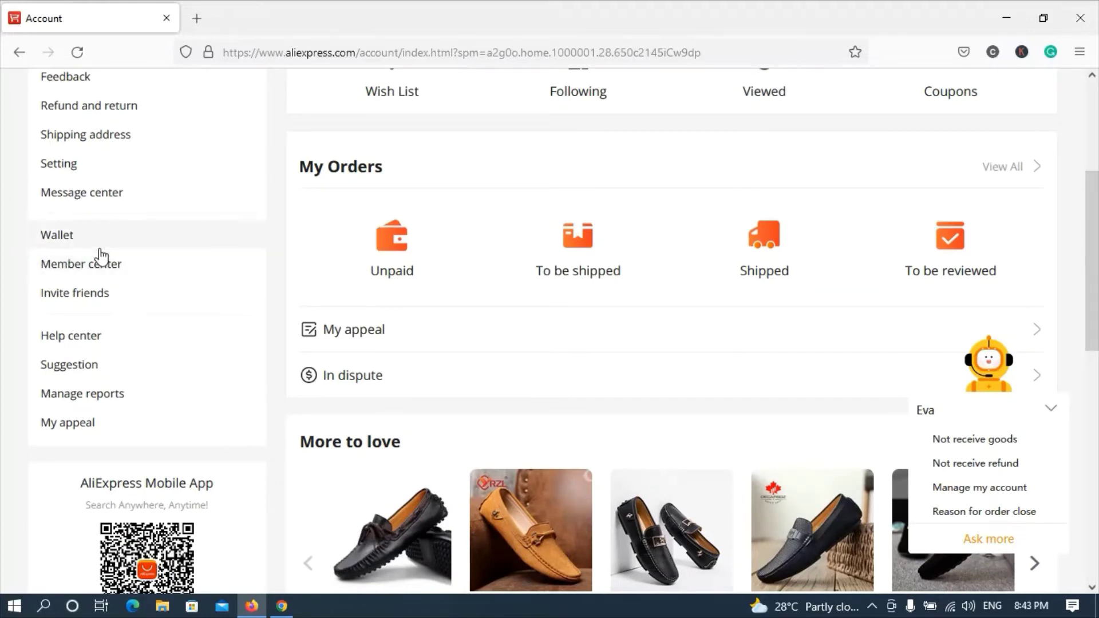
left_click(65, 239)
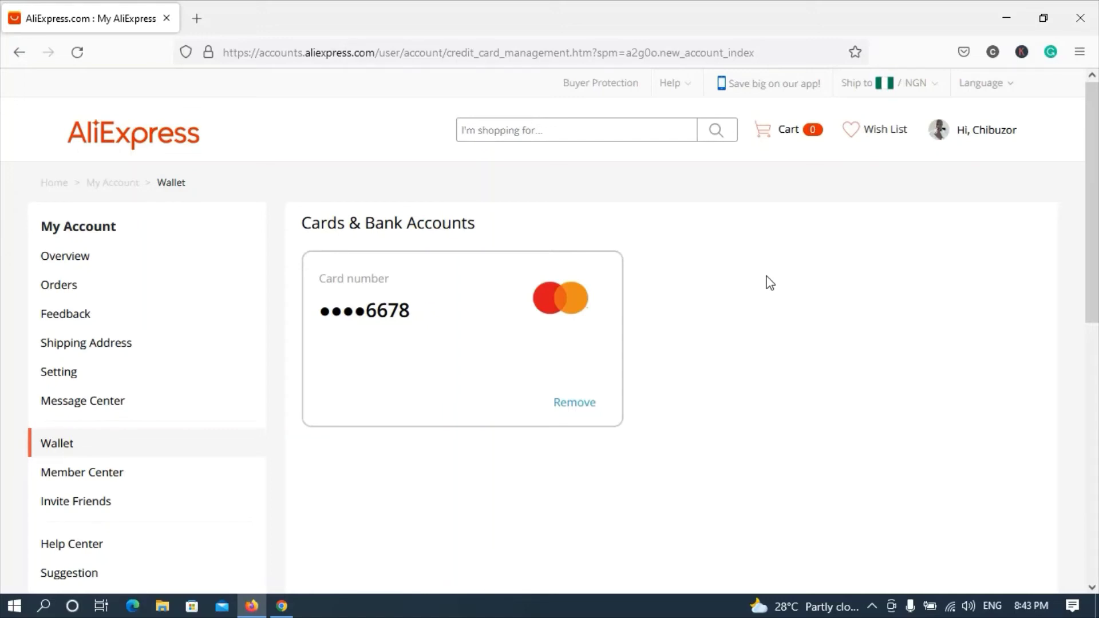
left_click(182, 143)
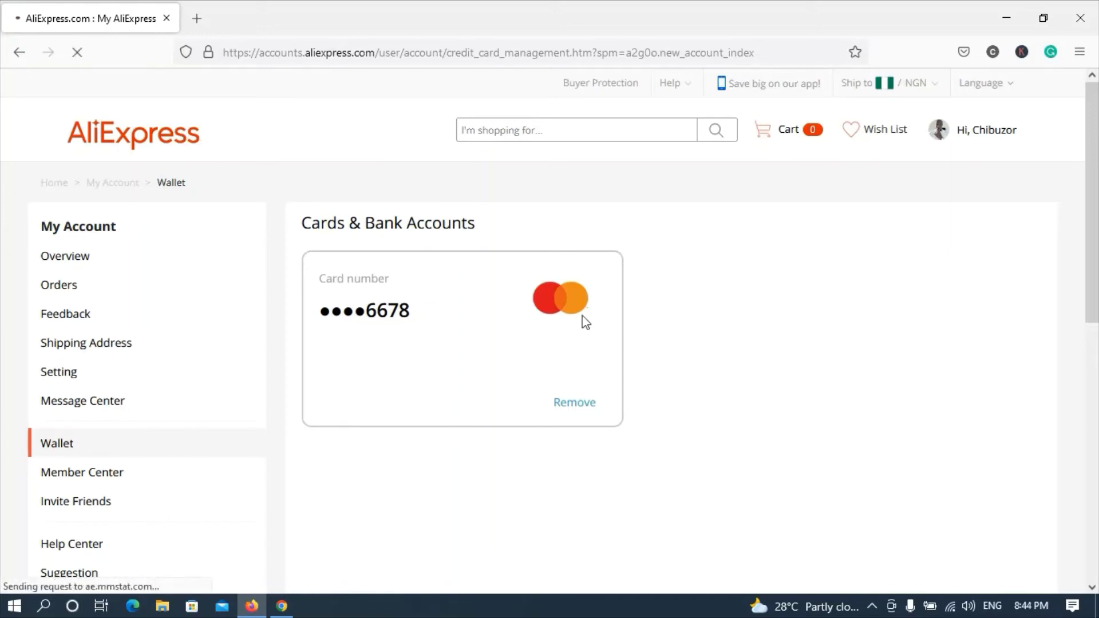